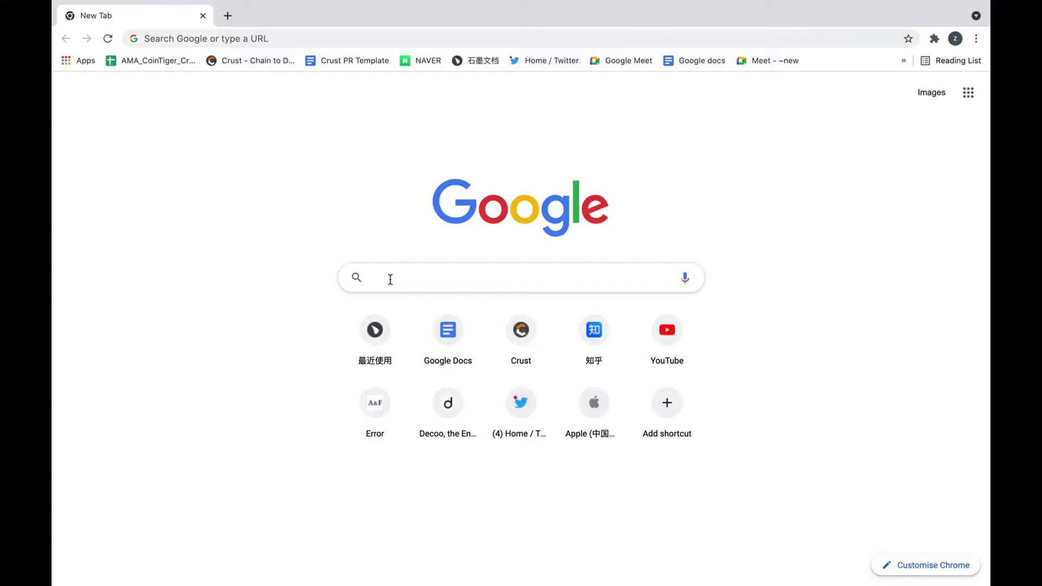
Step: Search Google for CRUST NETWORK, go to crust.network and launch Crust Apps from the Maxwell menu
type("CRUST")
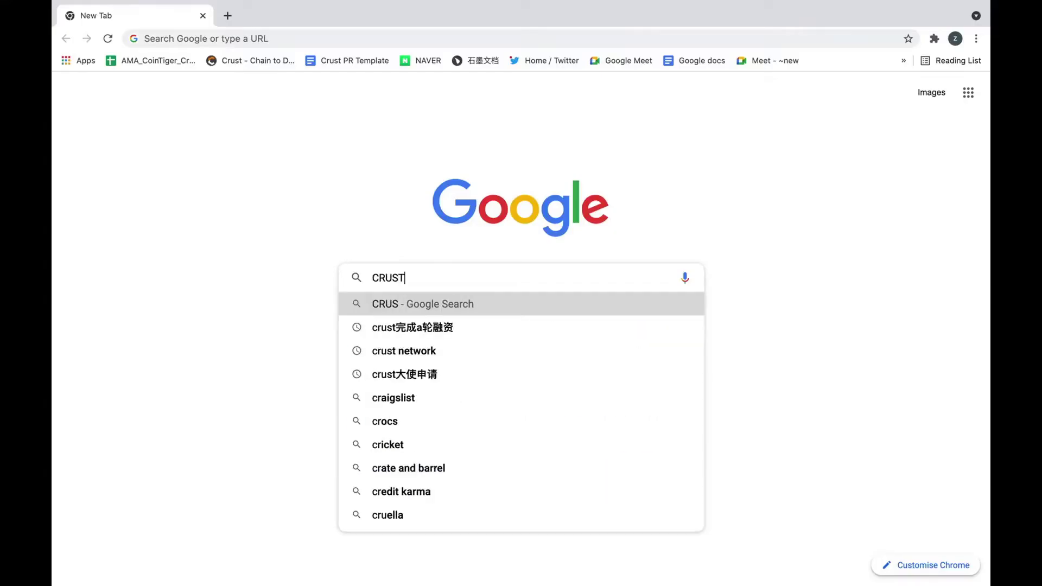
type(" NETWORK")
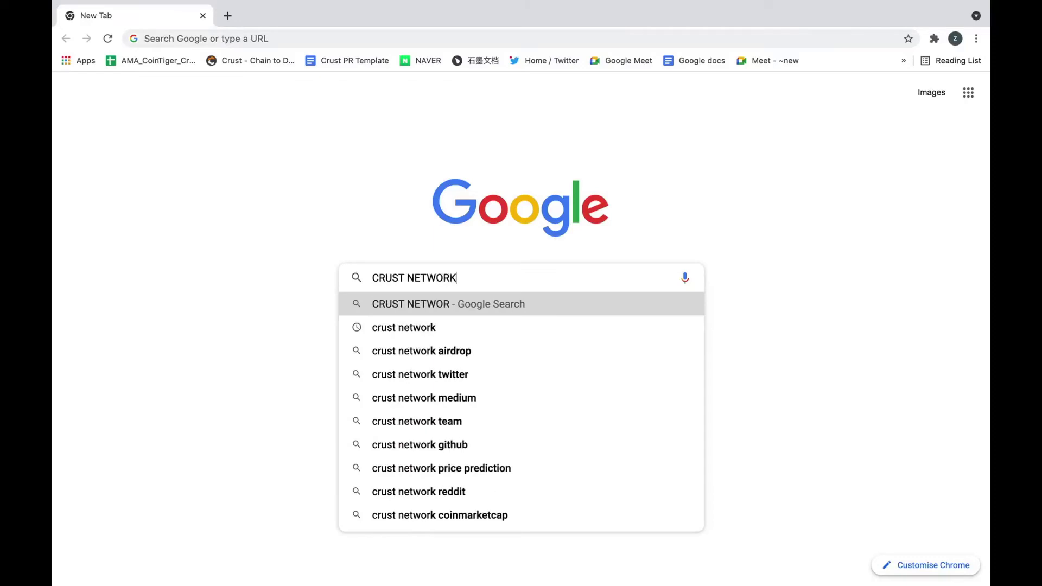
left_click(375, 307)
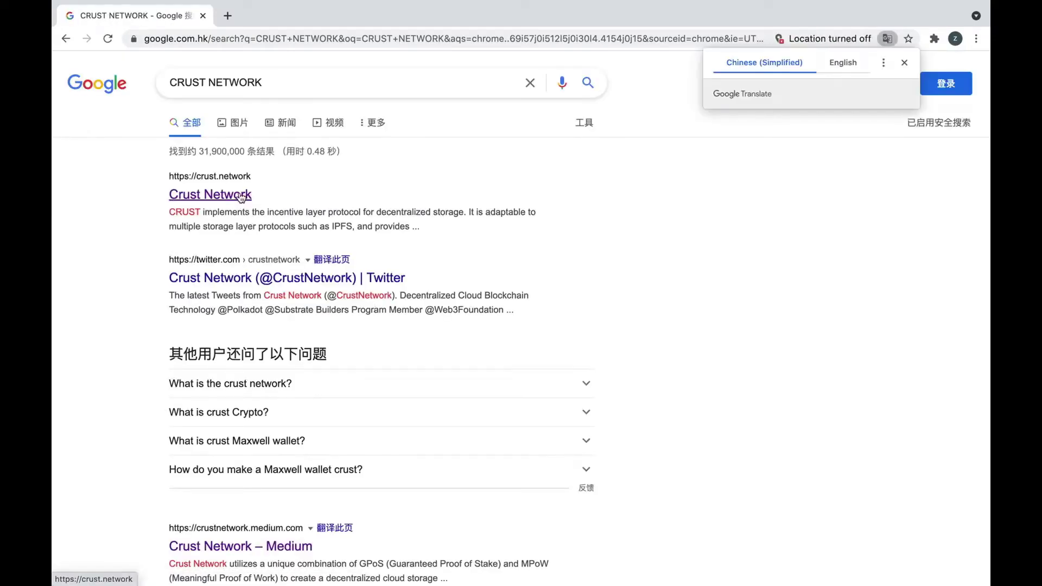
left_click(242, 197)
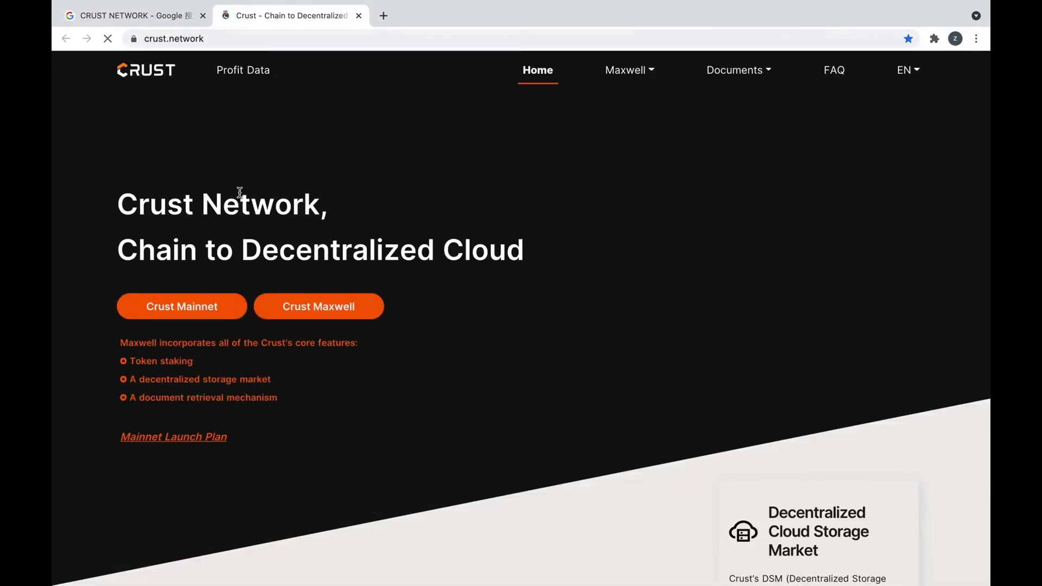
left_click(632, 71)
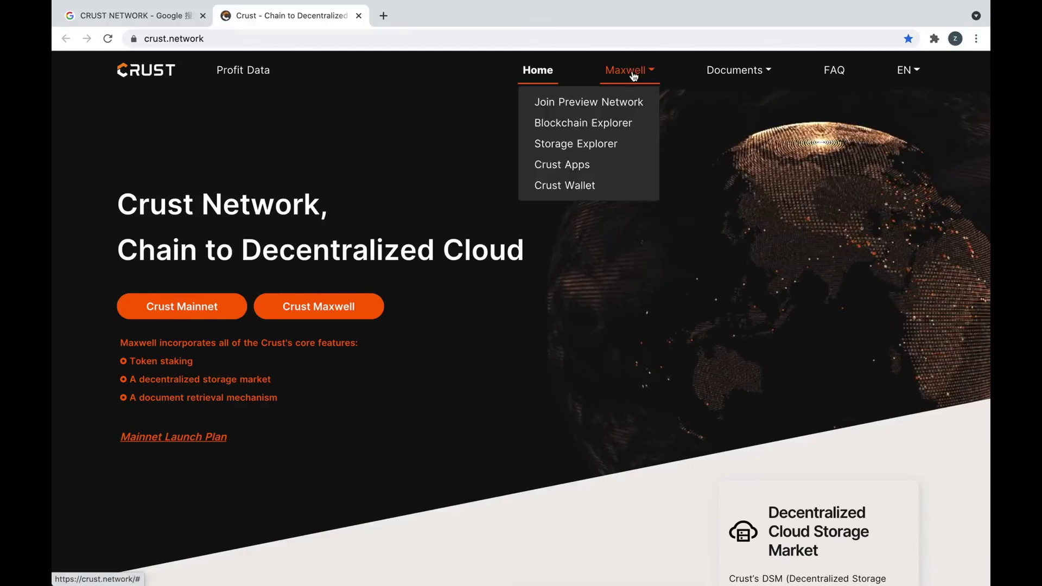
left_click(586, 171)
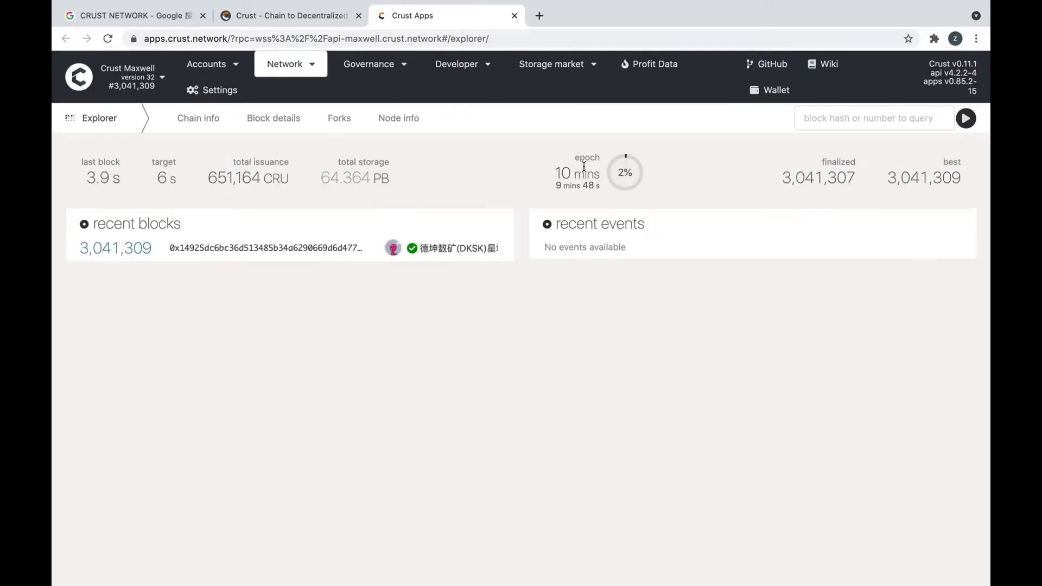
Step: Connect Crust Apps to the Crust live network hosted by Crust Network (rpc.crust.network)
left_click(154, 86)
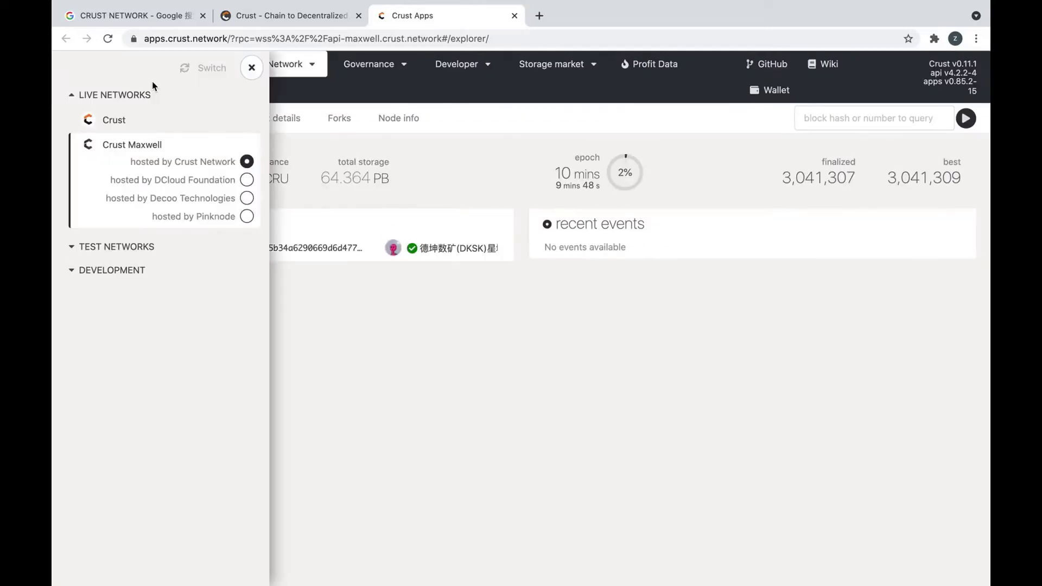
left_click(129, 123)
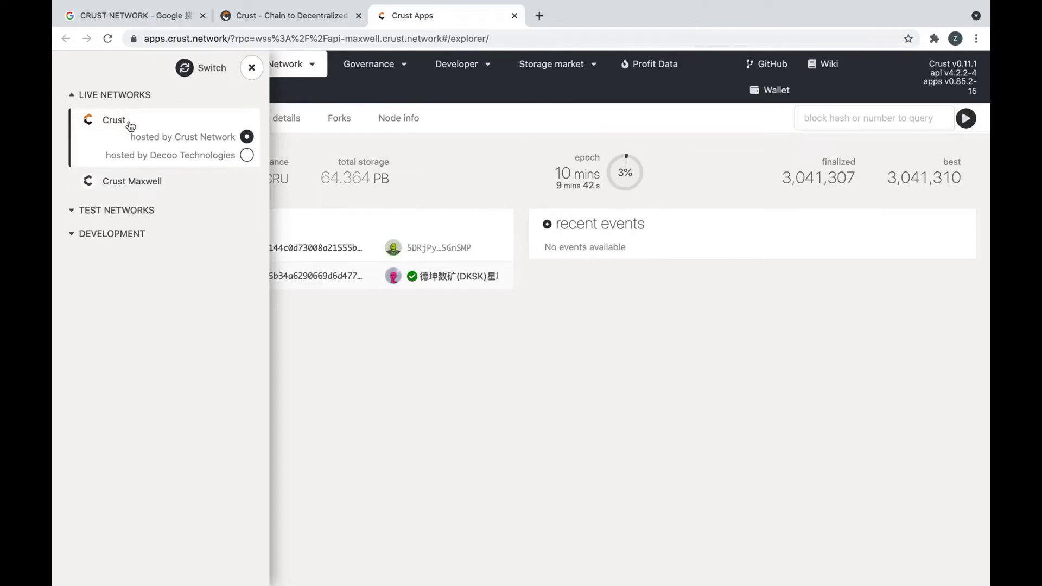
left_click(212, 69)
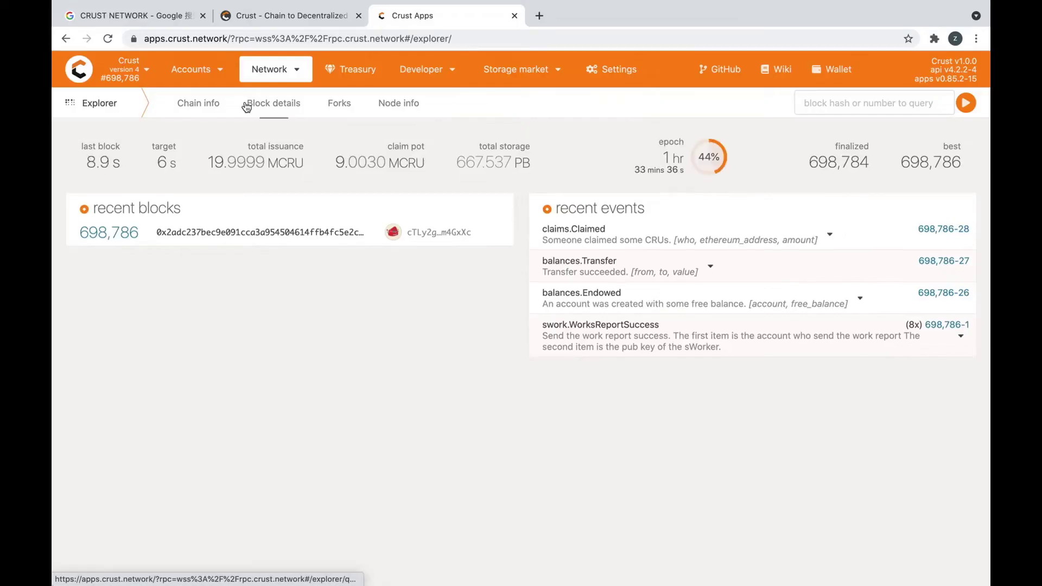
Step: Go to Accounts > My accounts and start adding a new account from a mnemonic seed
mouse_move(201, 70)
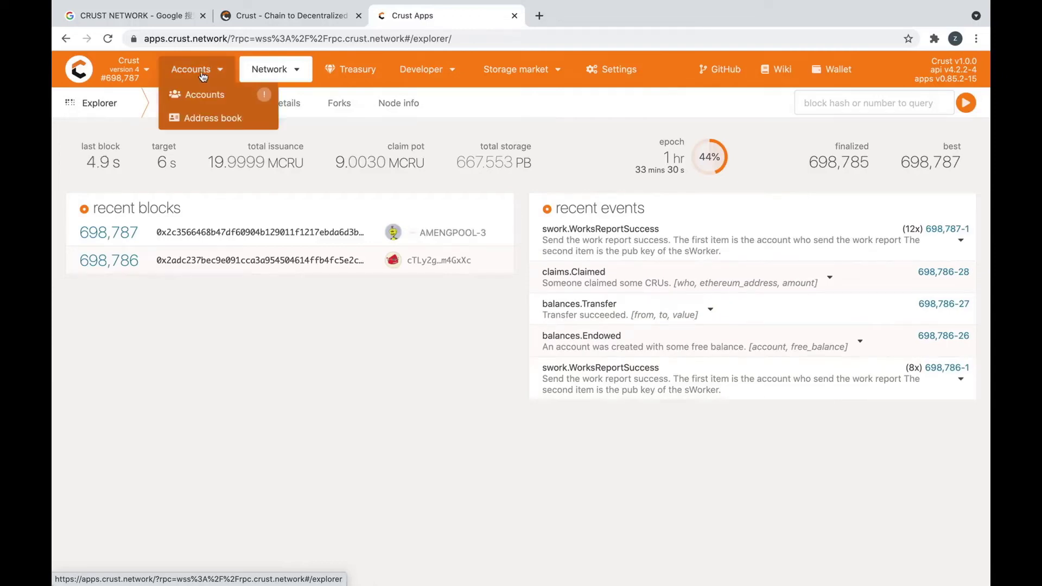
left_click(212, 102)
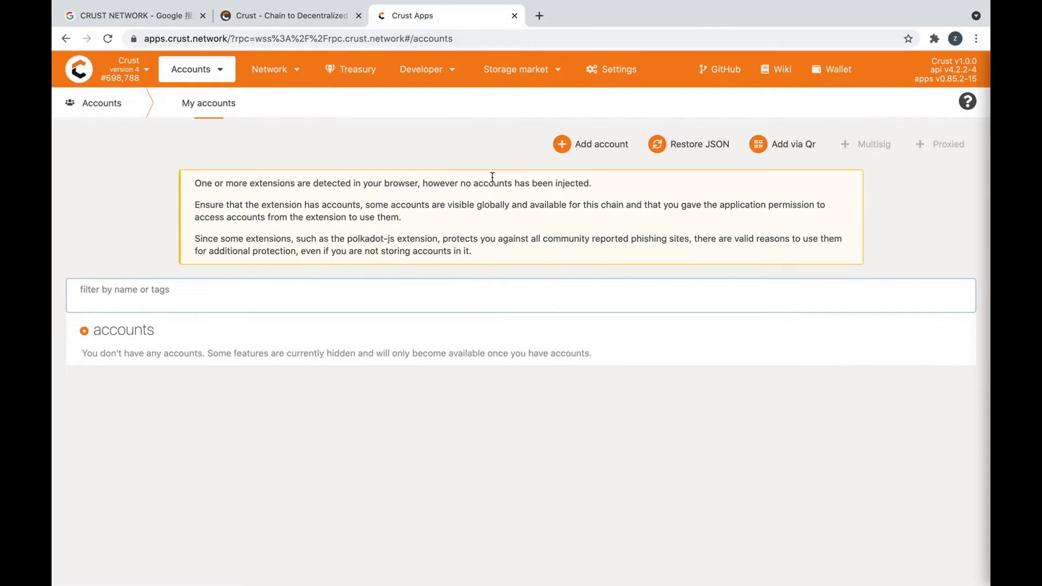
left_click(611, 150)
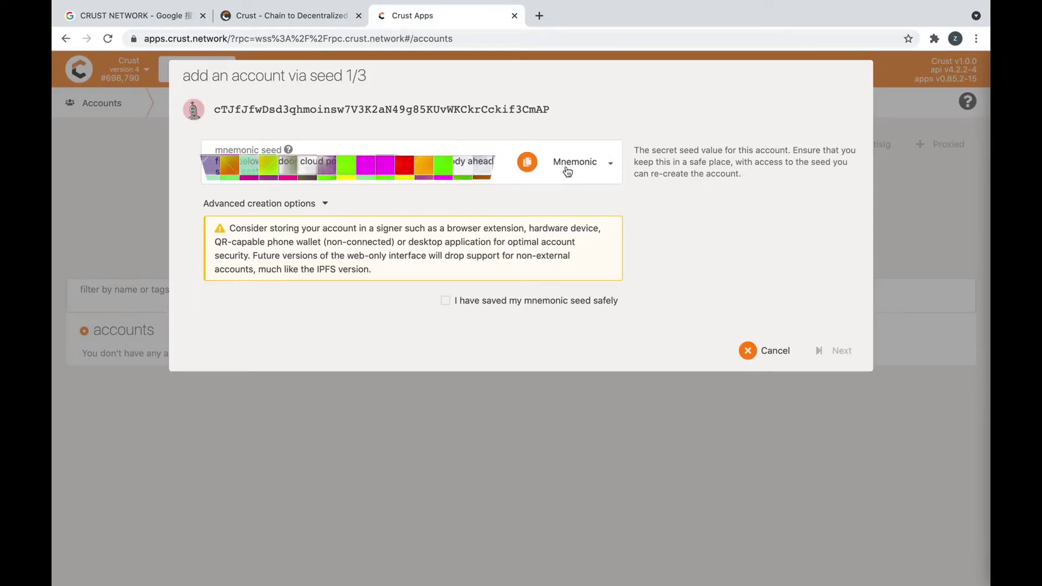
Step: Confirm the seed is saved, name the account YOUAN, set its password twice, and save it
left_click(445, 306)
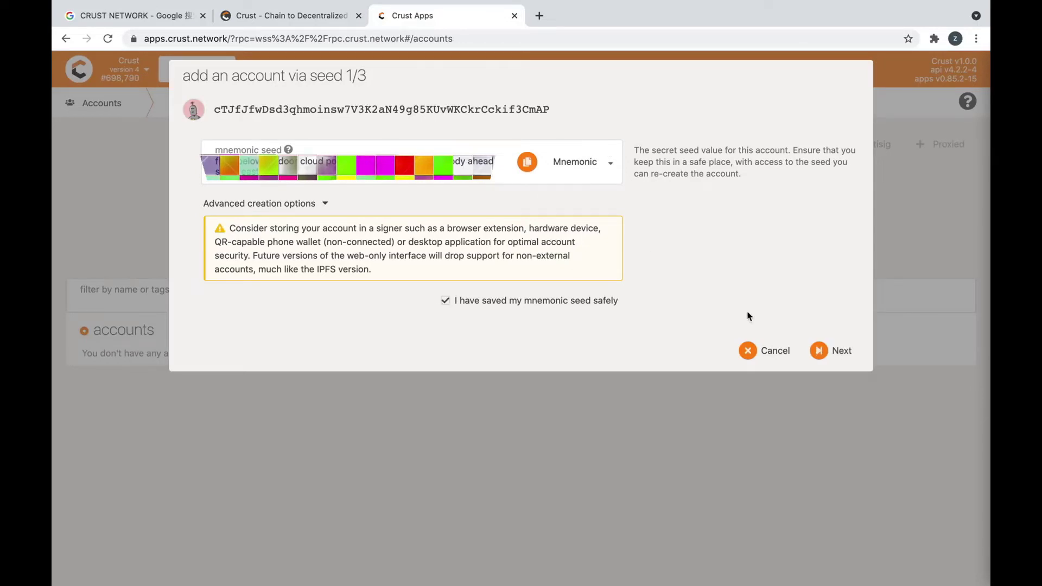
left_click(831, 351)
left_click(269, 165)
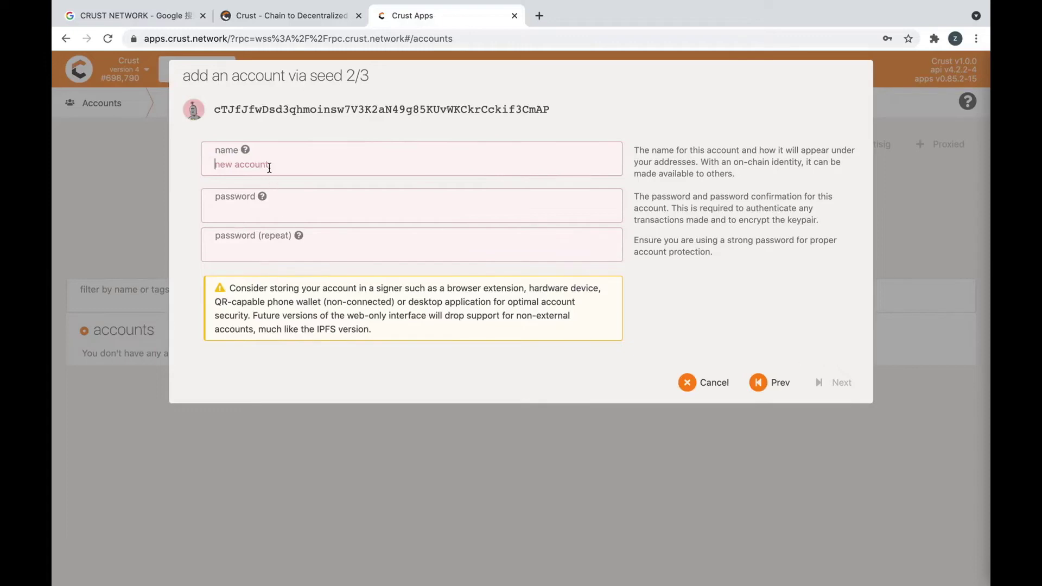
type("YOUAN")
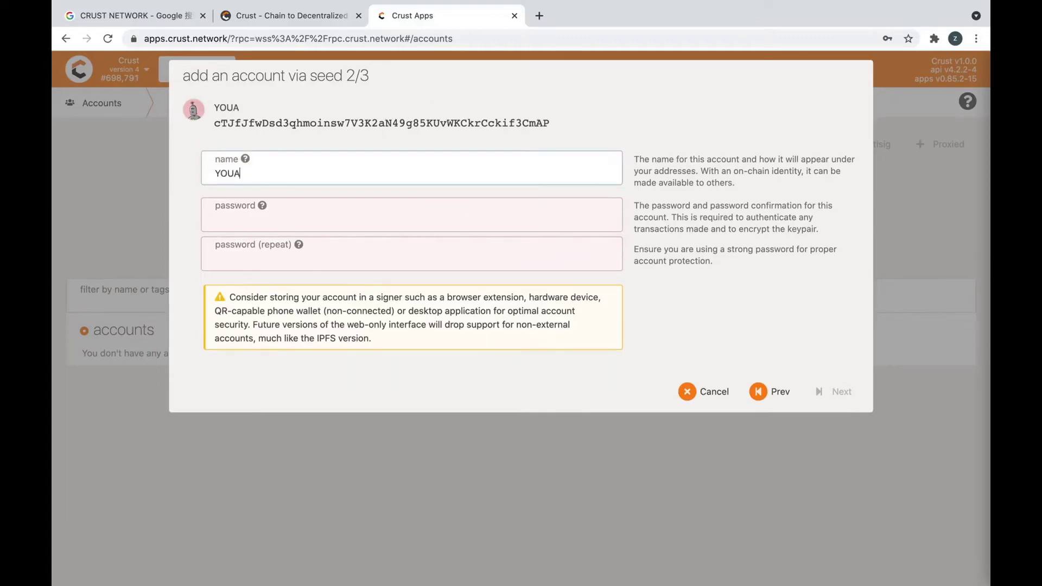
left_click(252, 222)
type("a")
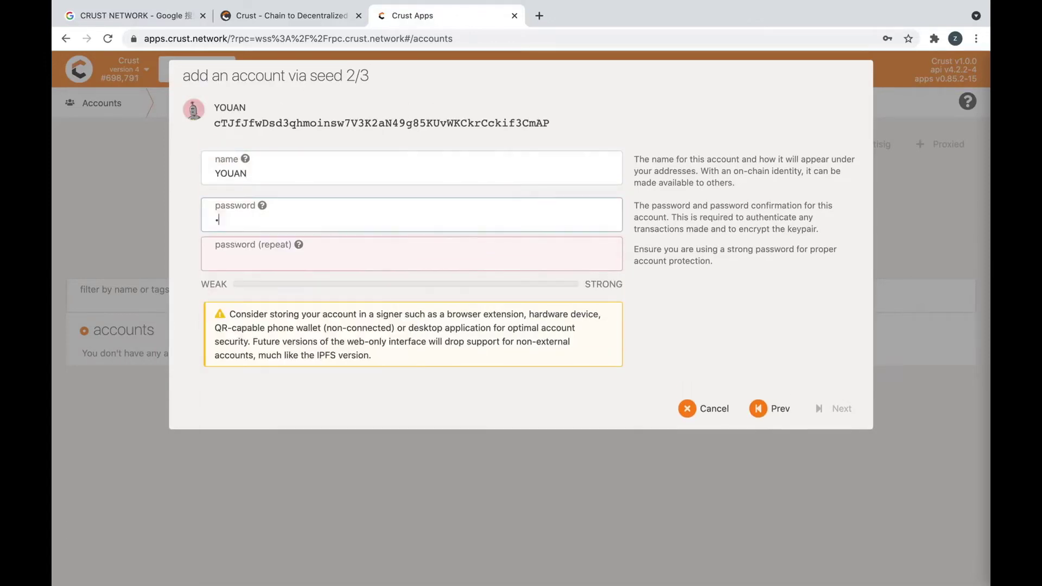
type("aaaaaaaaaa")
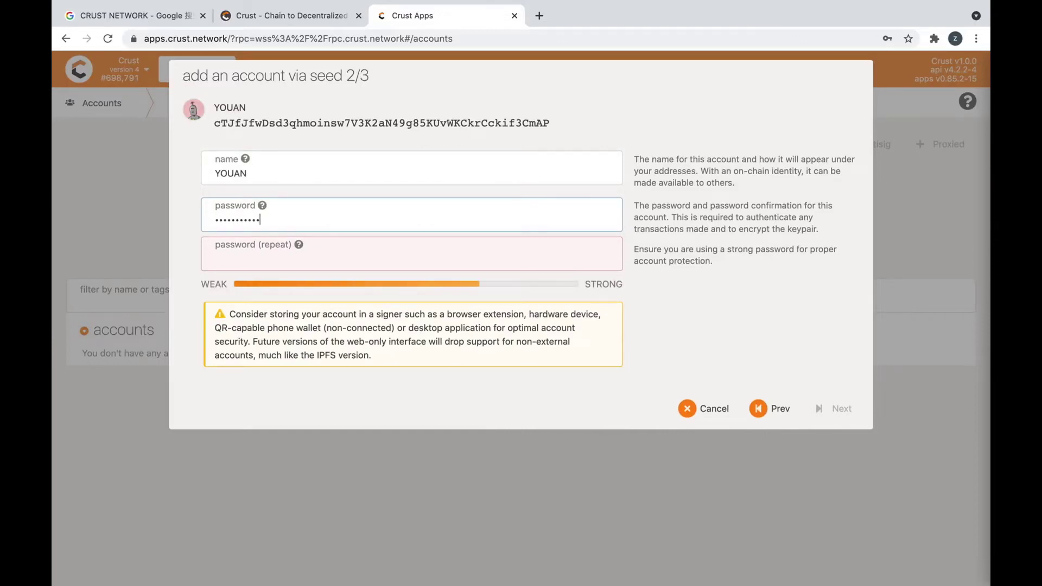
left_click(236, 258)
type("aaaa")
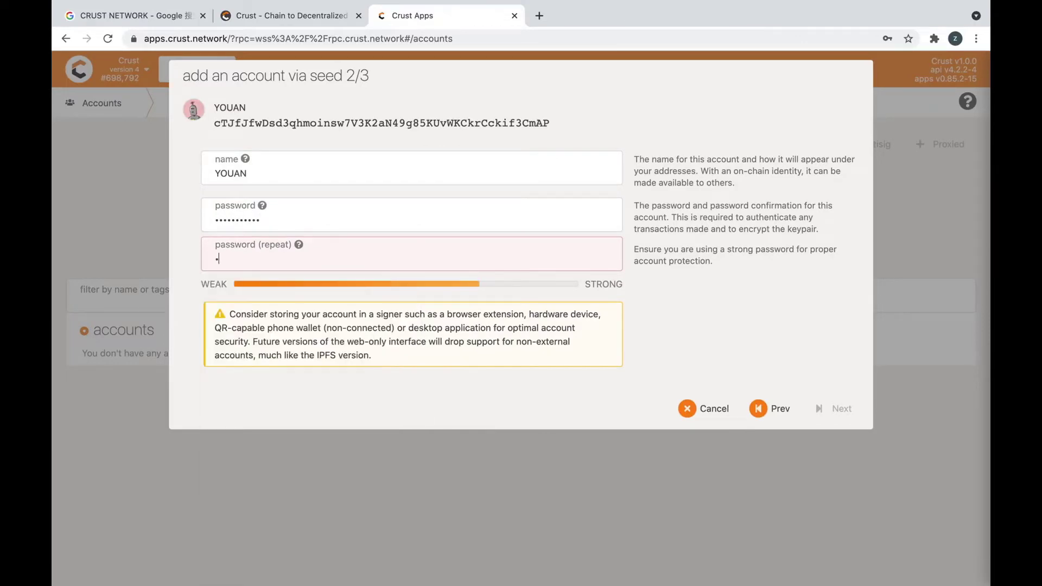
type("aaaaaaa")
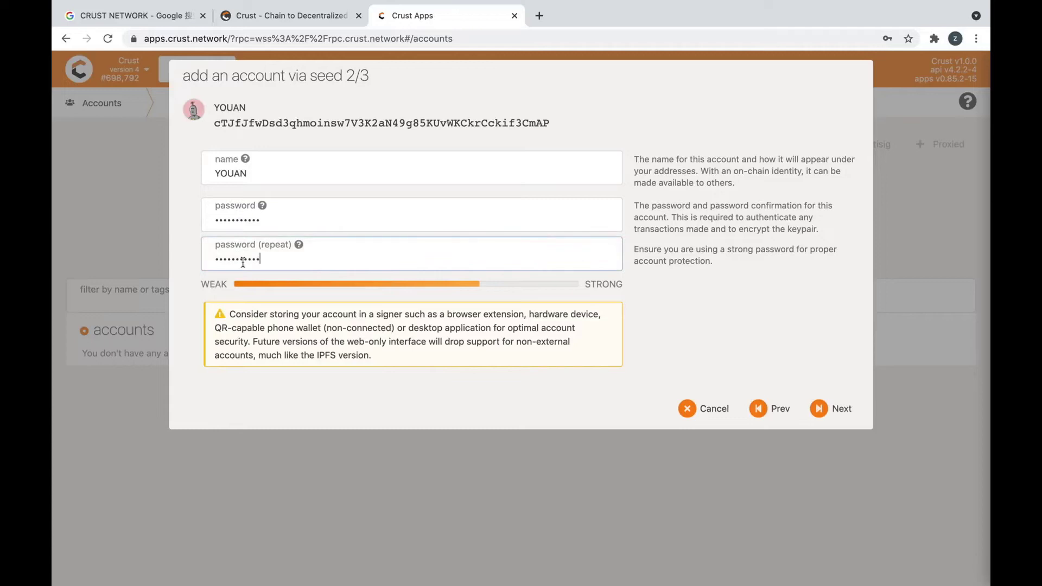
left_click(837, 415)
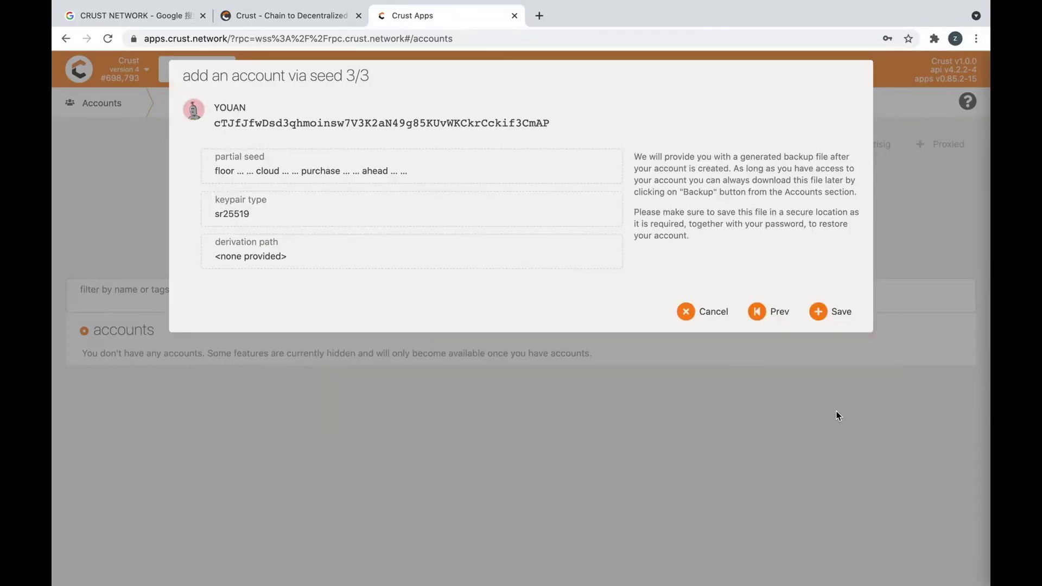
left_click(823, 313)
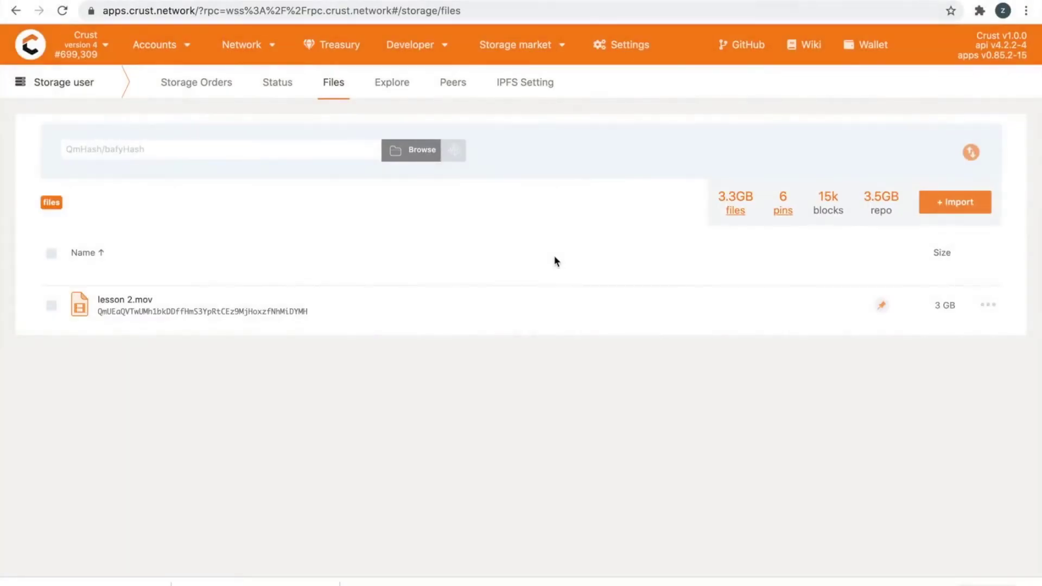
Step: Copy the new account's address from its identicon in the My accounts list
mouse_move(158, 46)
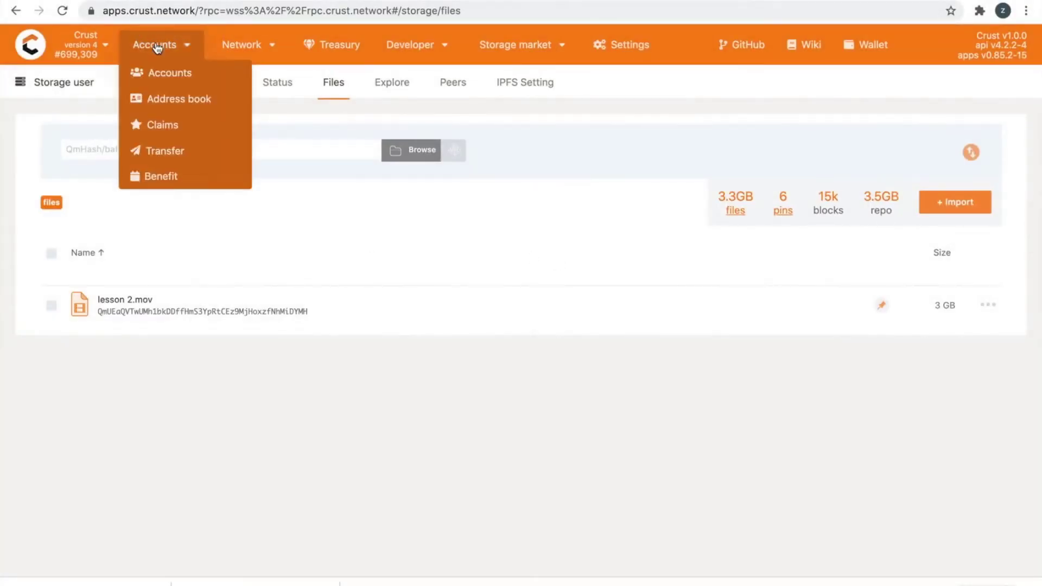
left_click(181, 74)
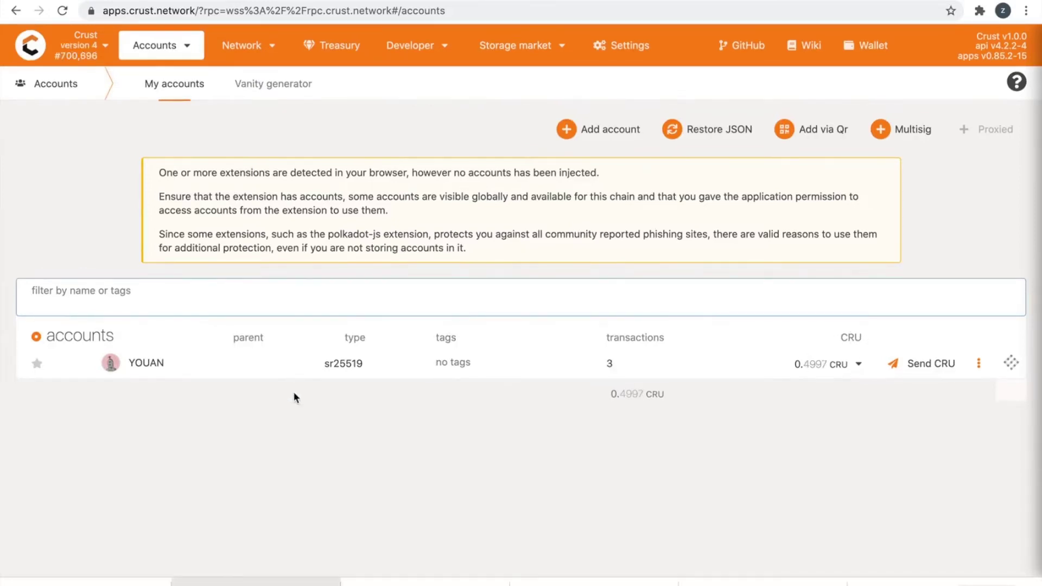
left_click(111, 364)
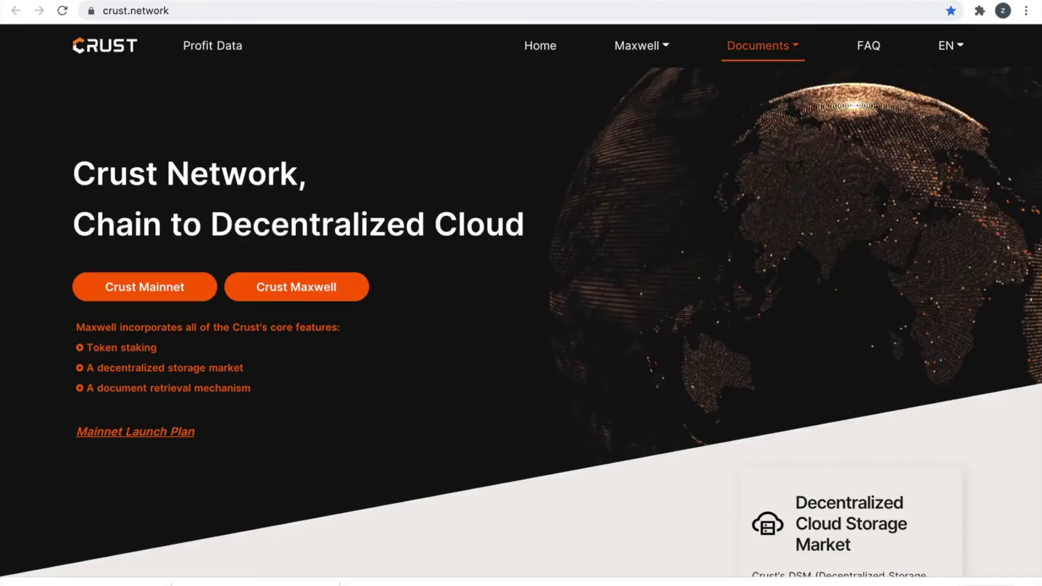
Step: Open the Crust Wiki's CRU Claims page and scroll through its claim-process diagram
left_click(766, 47)
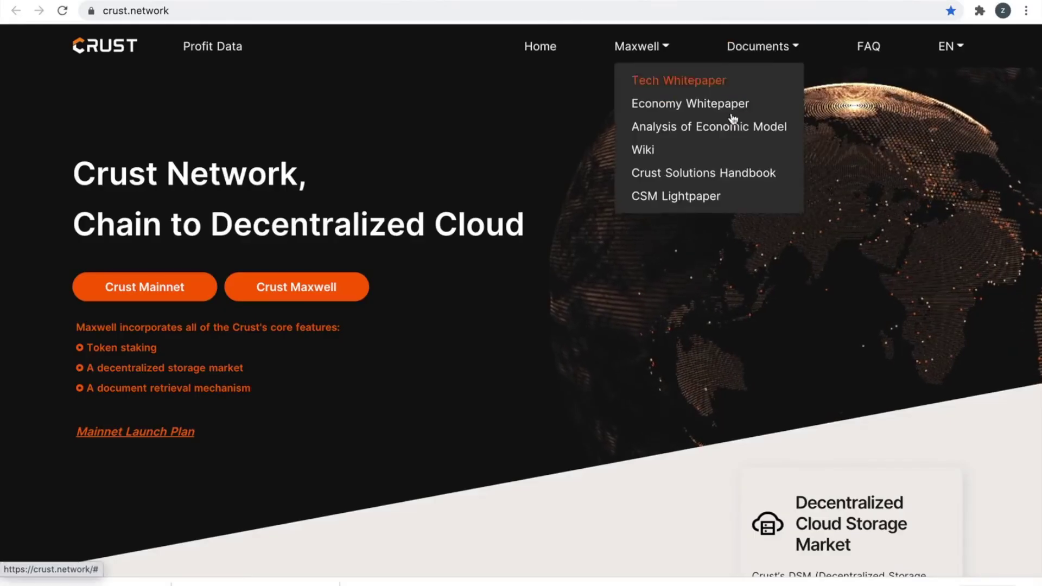
left_click(702, 153)
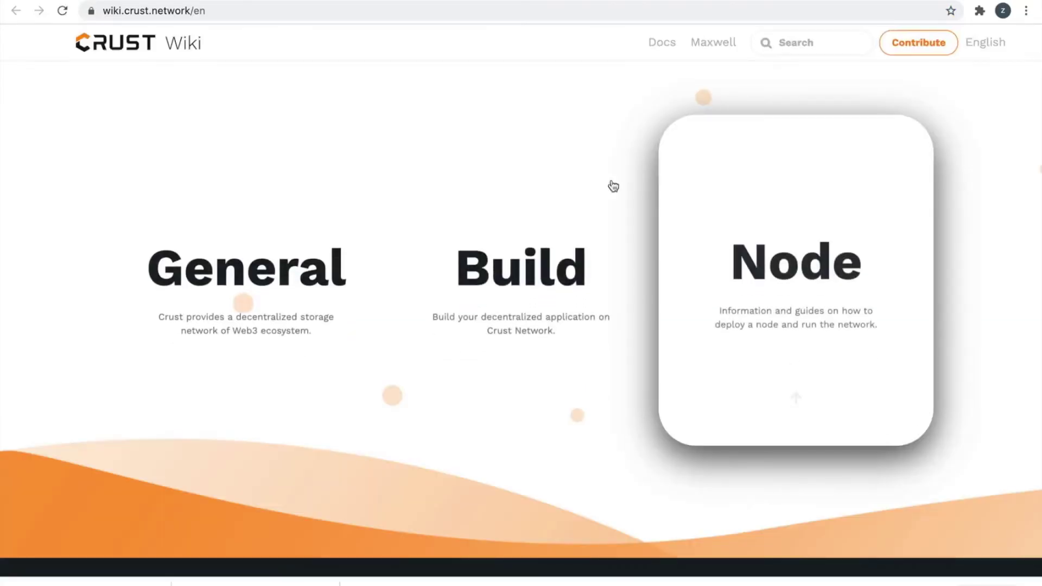
left_click(297, 295)
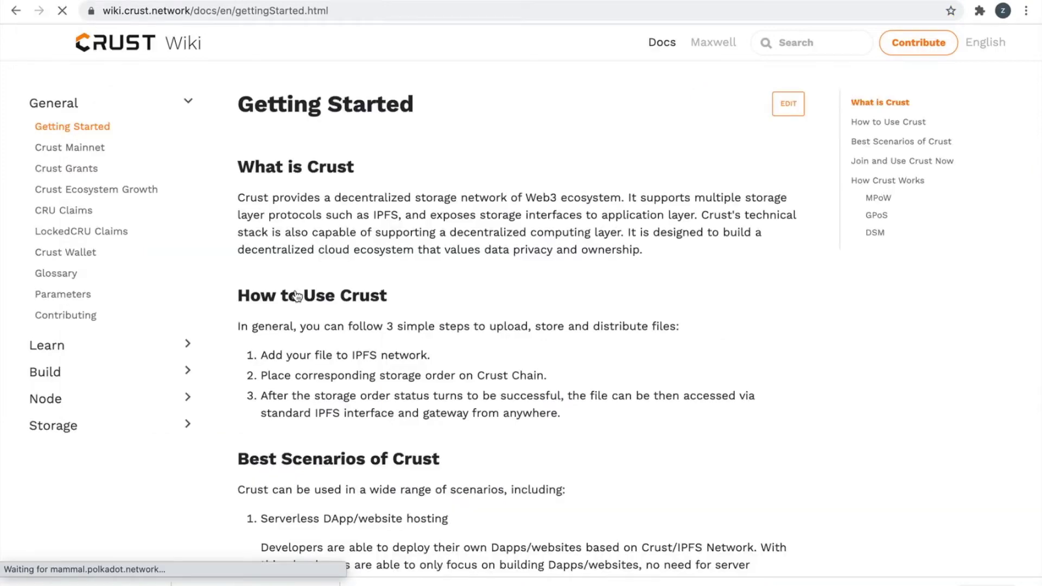
left_click(75, 216)
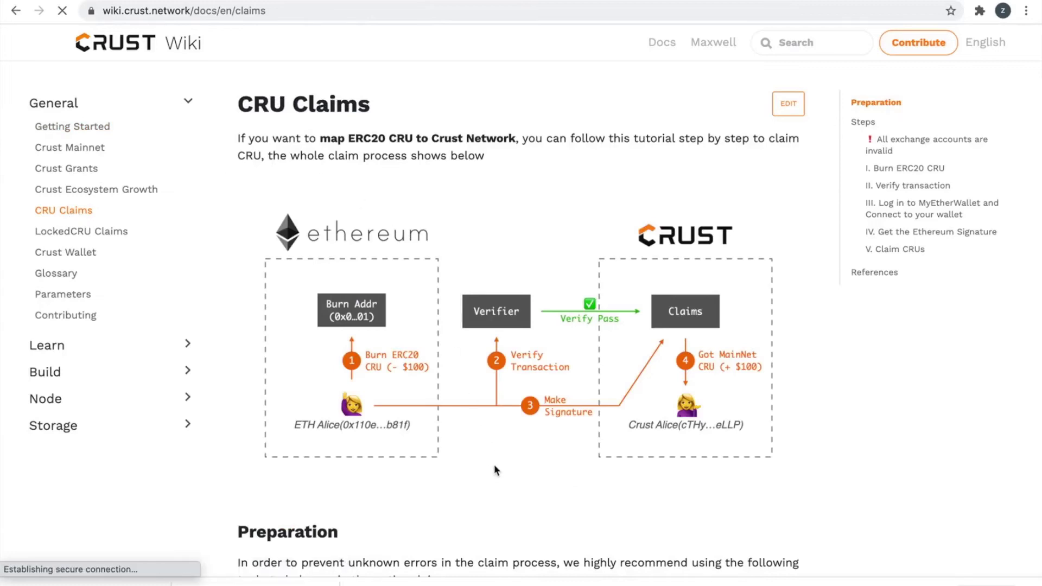
scroll(495, 467, "down", 5)
scroll(494, 465, "down", 7)
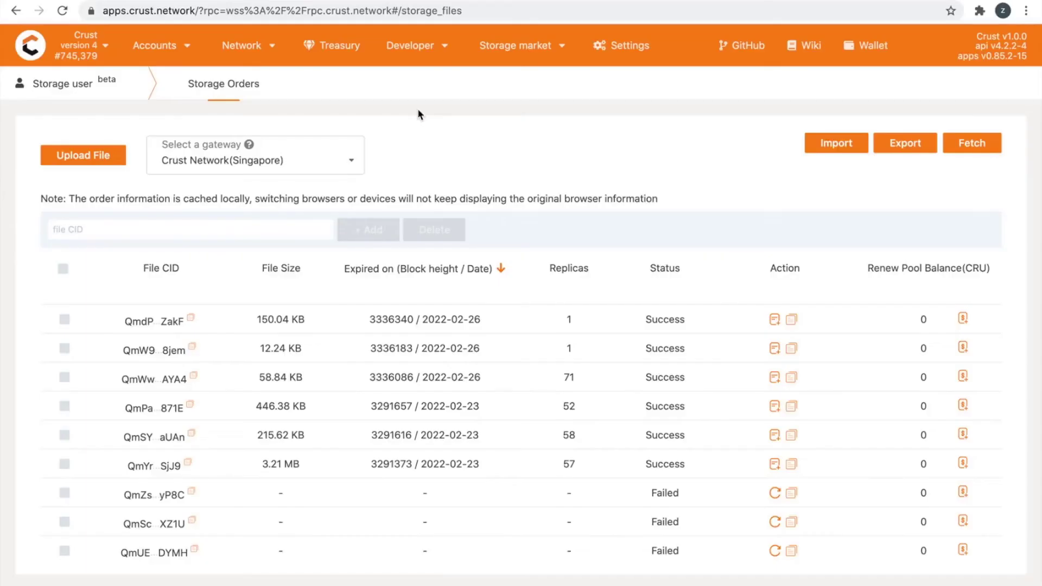
mouse_move(546, 39)
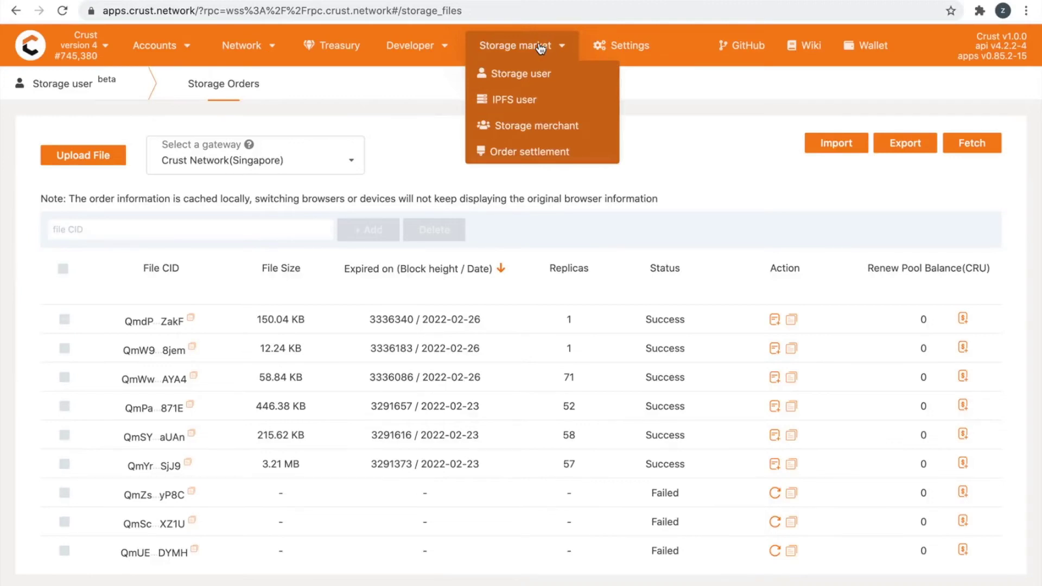
left_click(542, 100)
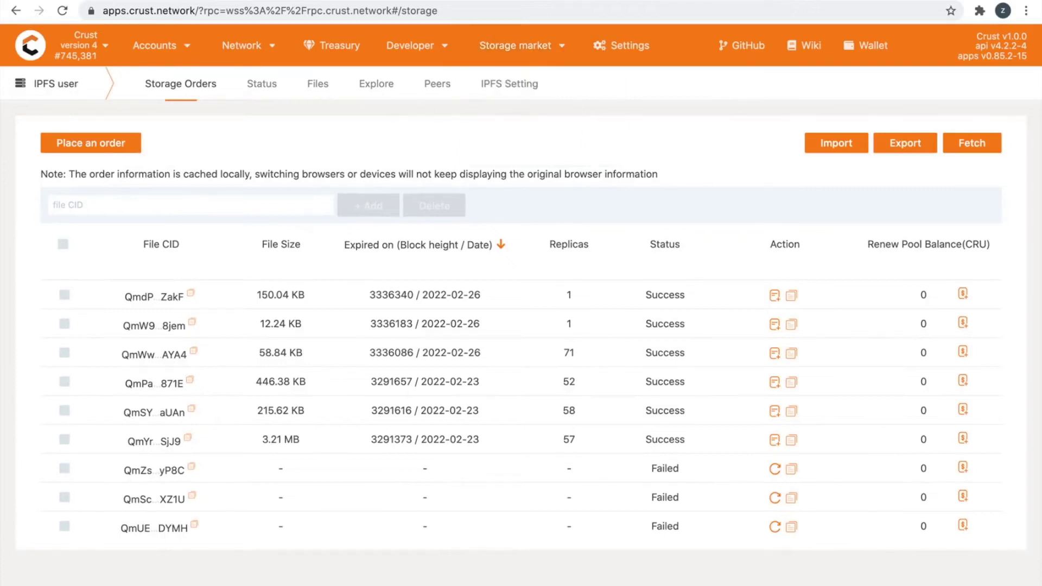
left_click(331, 87)
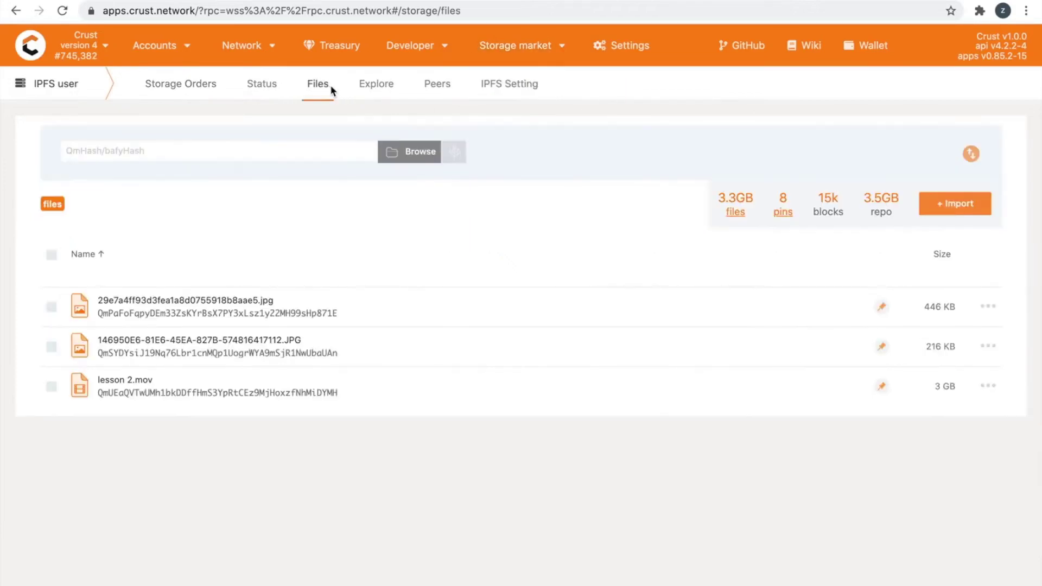
left_click(964, 203)
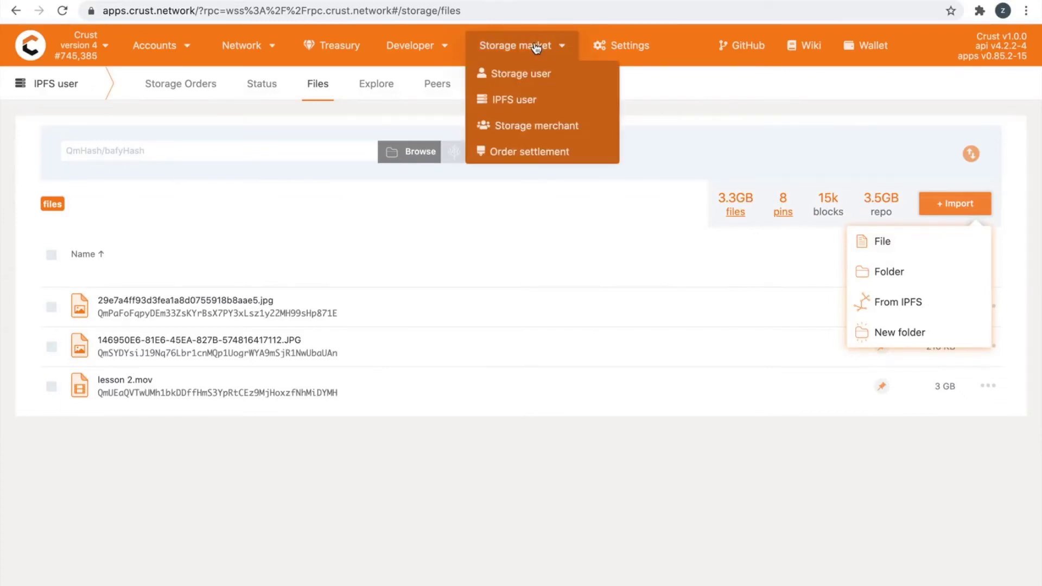
left_click(532, 80)
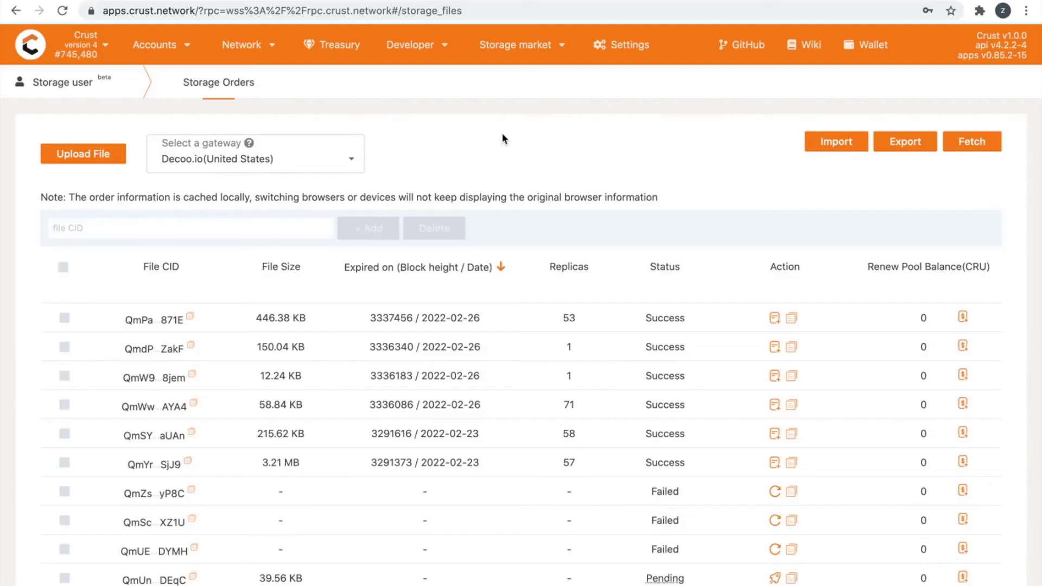
mouse_move(525, 53)
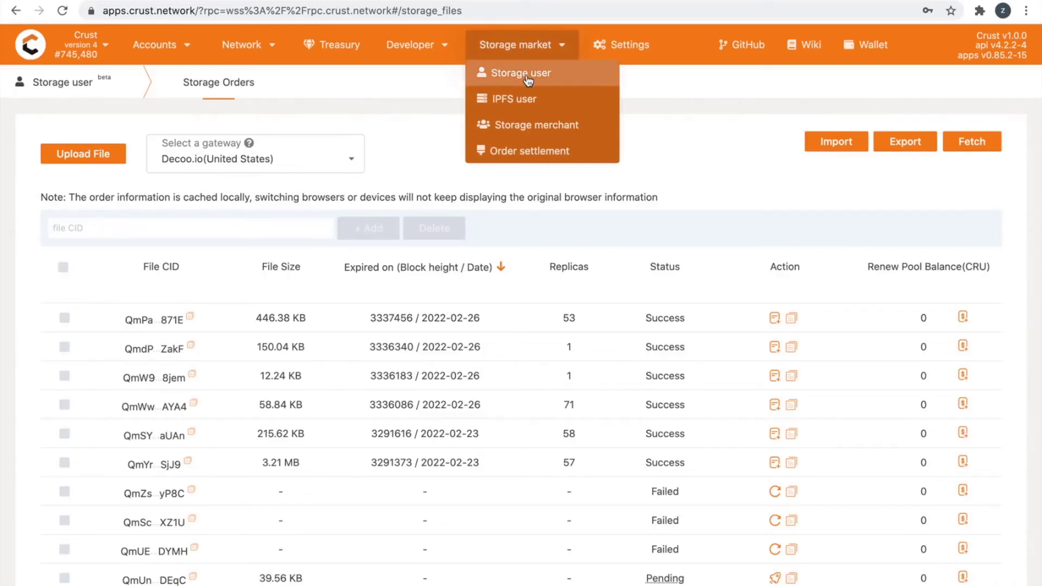
Step: Select the Decoo.io(United States) gateway and pick Screenshot 2021-08-30 at 8.32.02 PM.png for upload
left_click(283, 163)
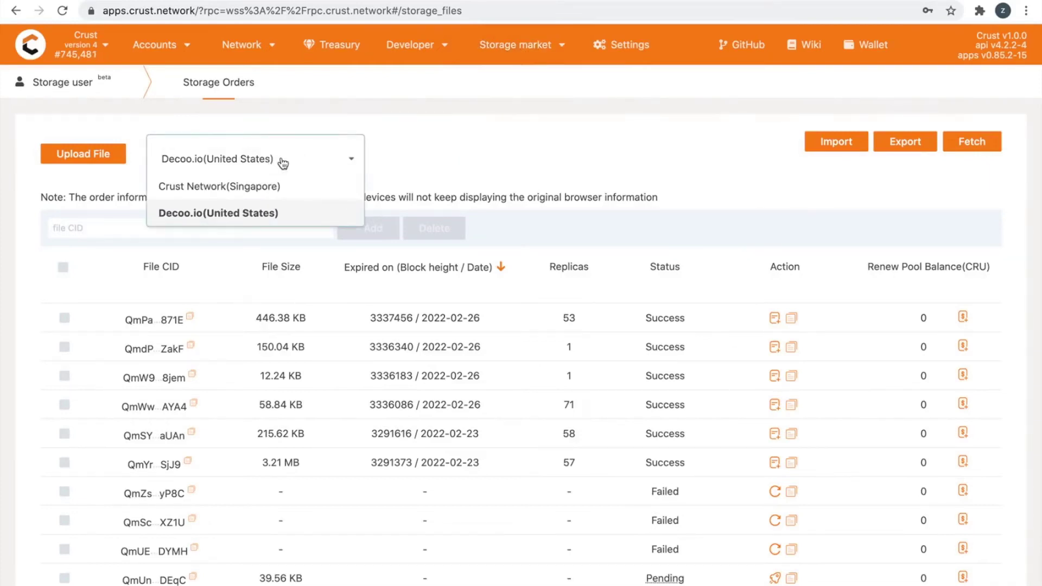
left_click(257, 213)
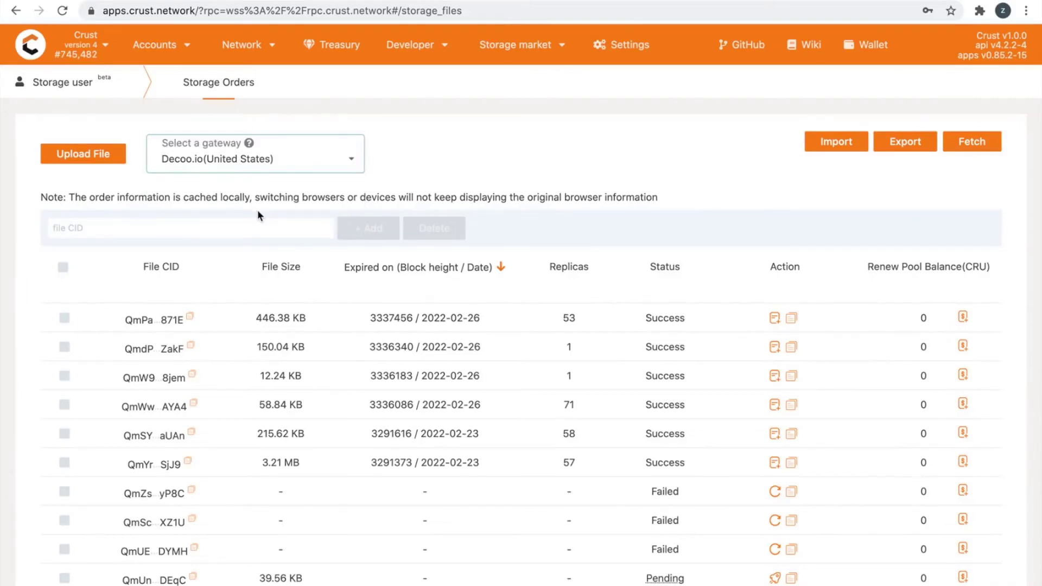
left_click(80, 157)
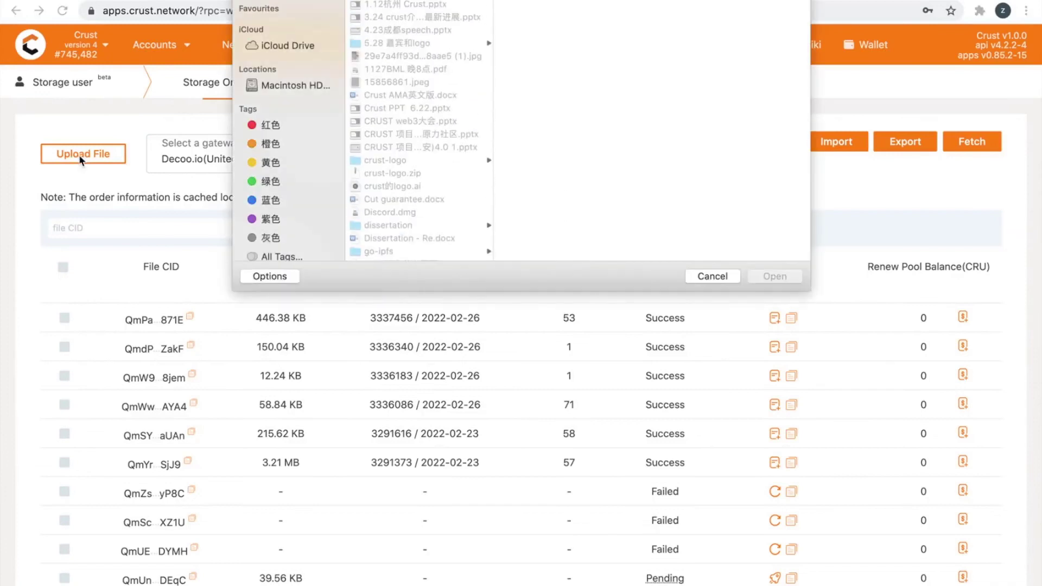
scroll(429, 118, "down", 10)
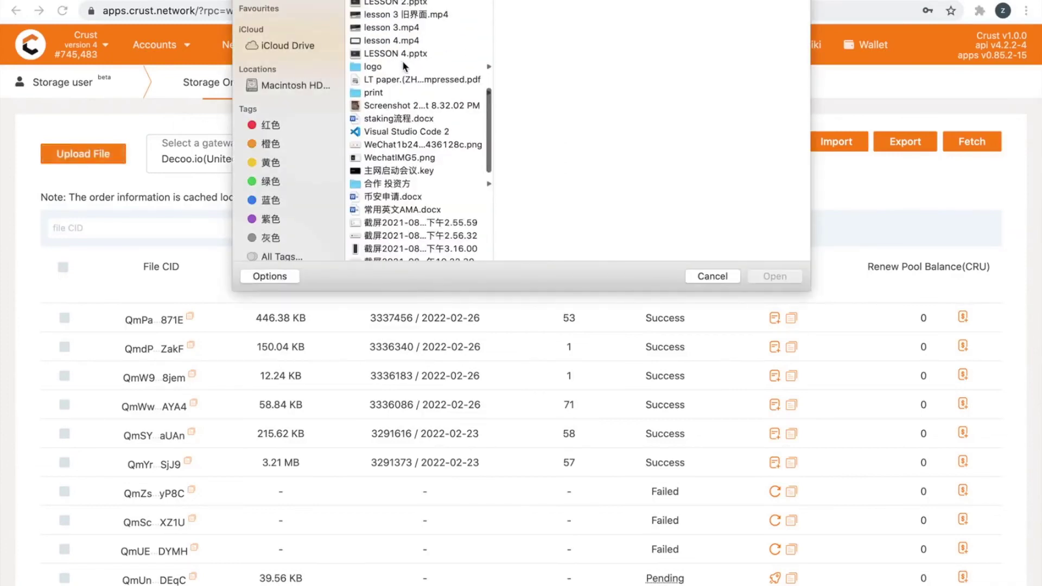
left_click(426, 105)
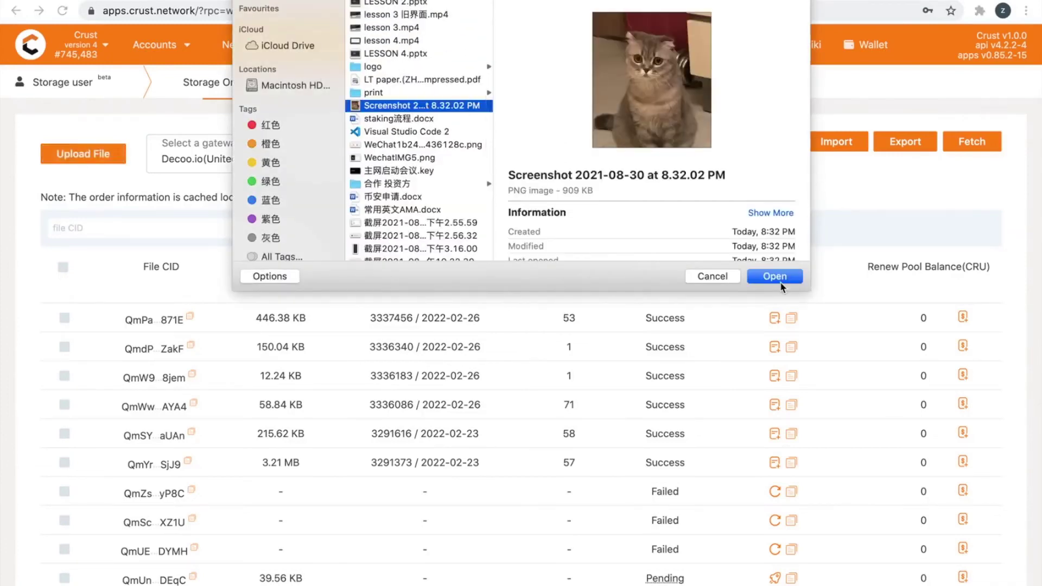
left_click(777, 277)
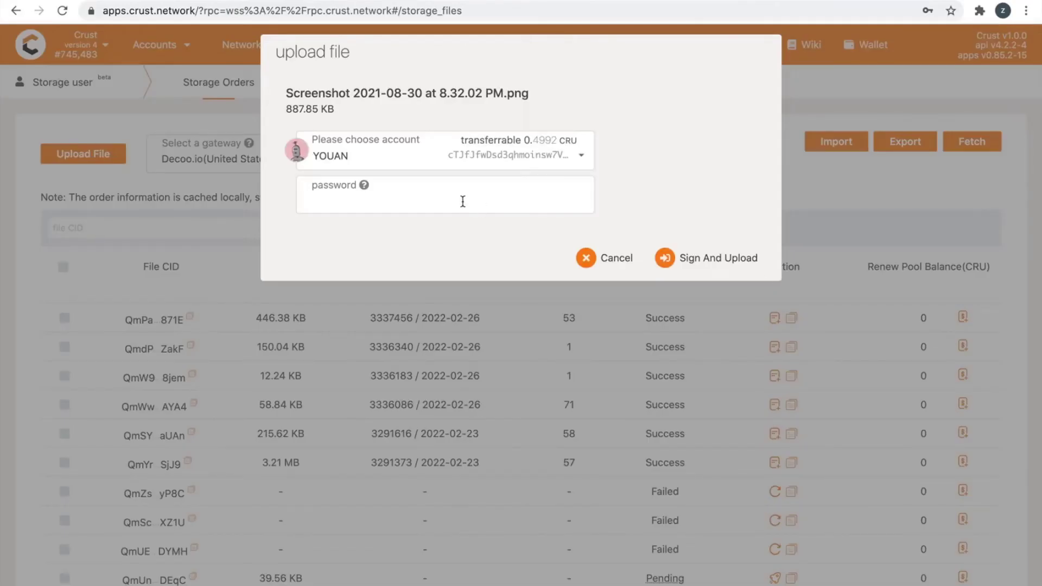
left_click(462, 200)
Step: Sign and upload the screenshot with the account password, then confirm its 909415-byte storage order
type("••••••")
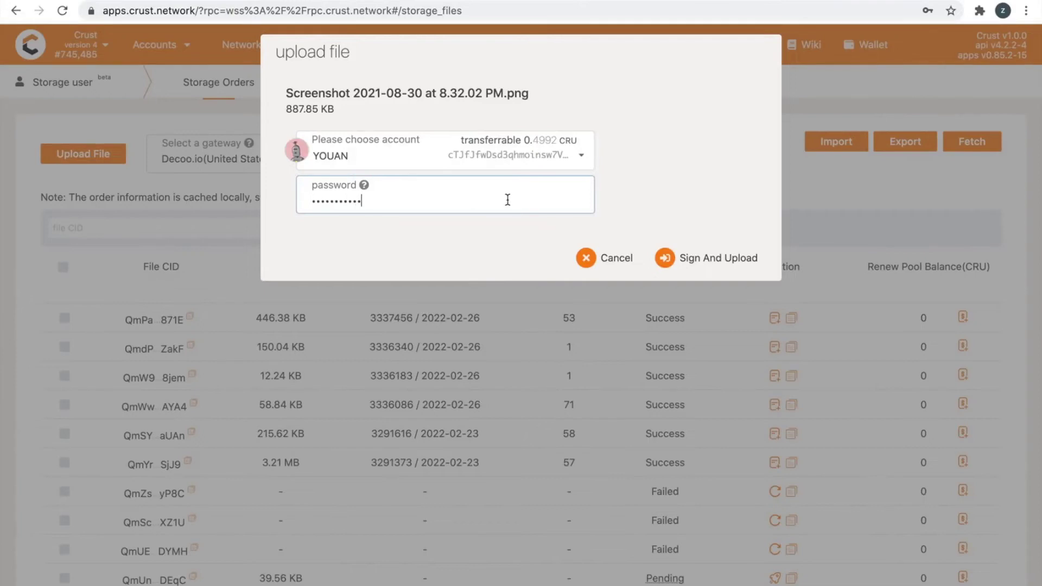
left_click(688, 258)
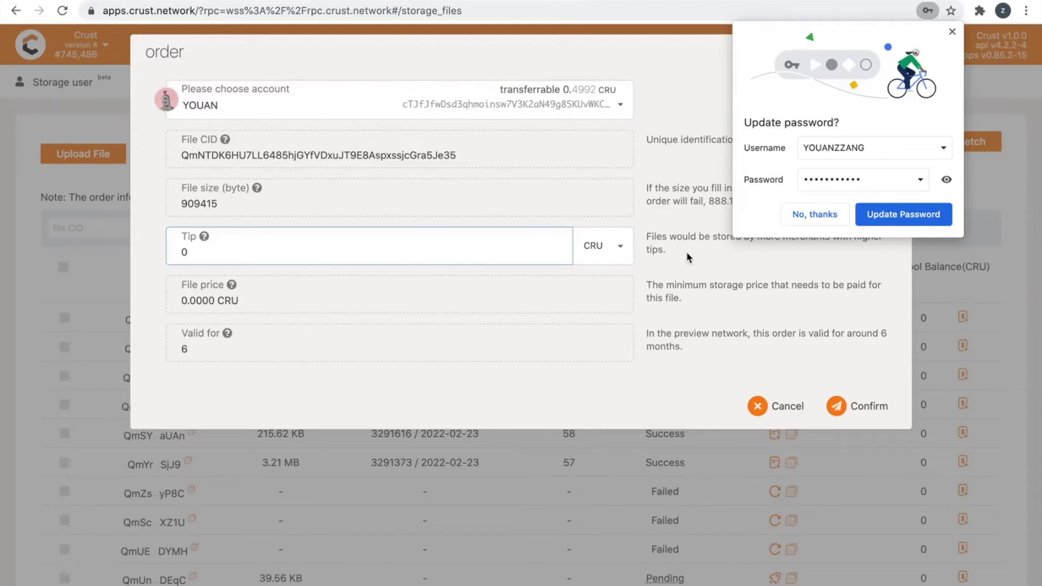
left_click(820, 217)
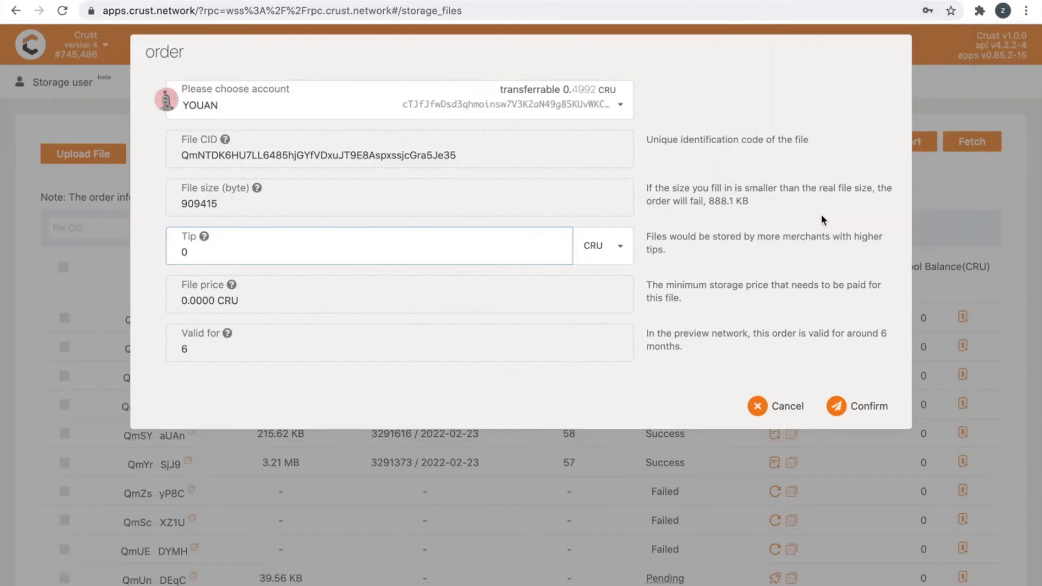
left_click(863, 415)
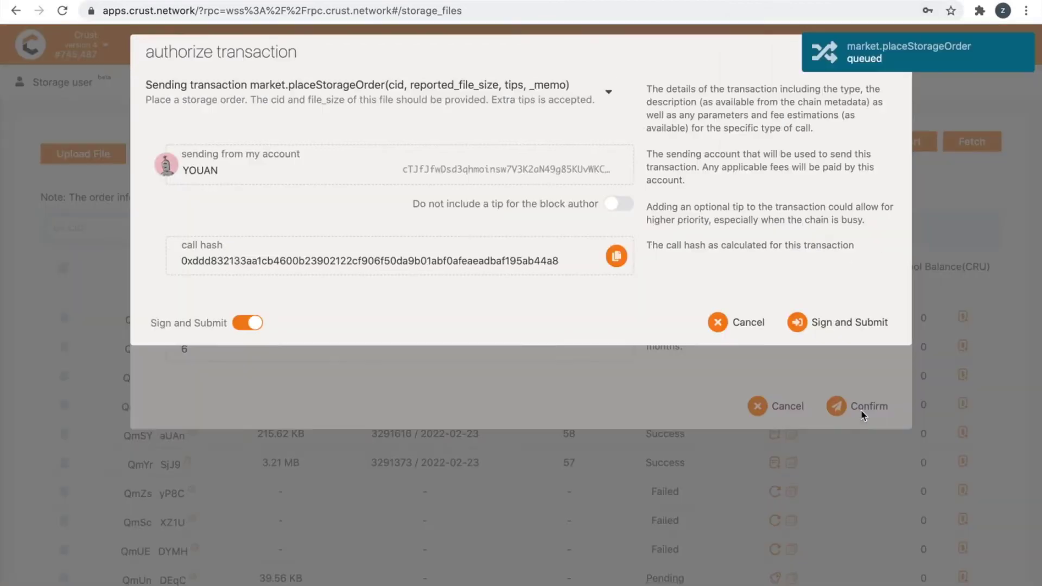
Step: Sign and submit the storage order, then copy the CID of the 215.62 KB order
left_click(834, 321)
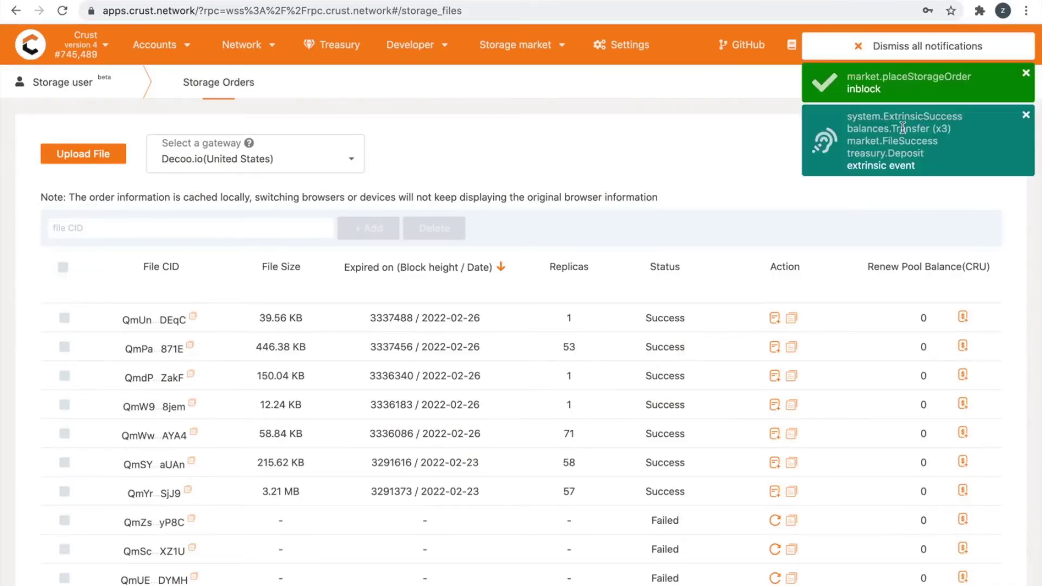
scroll(780, 347, "down", 2)
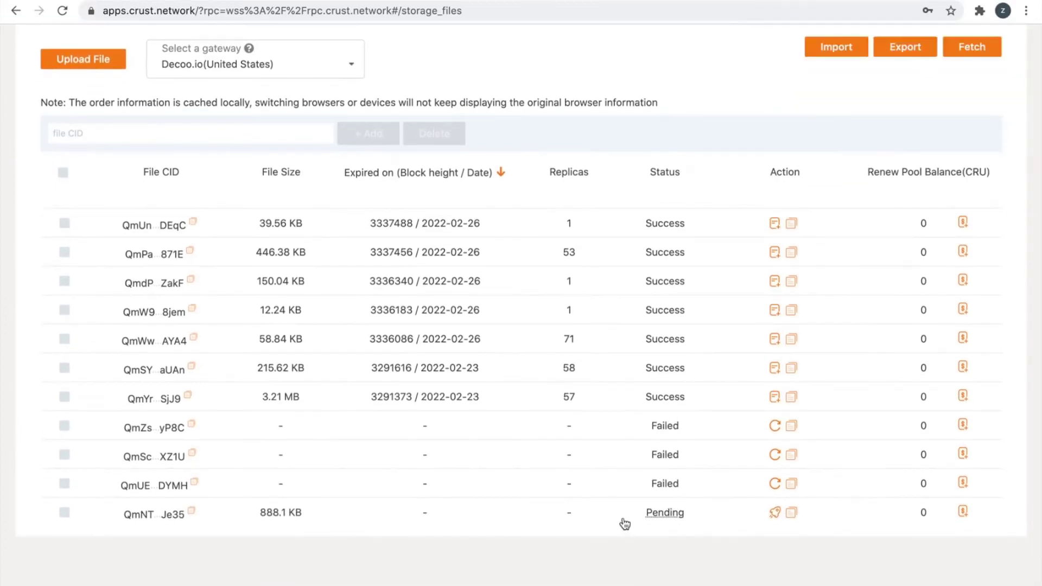
mouse_move(654, 517)
left_click(193, 370)
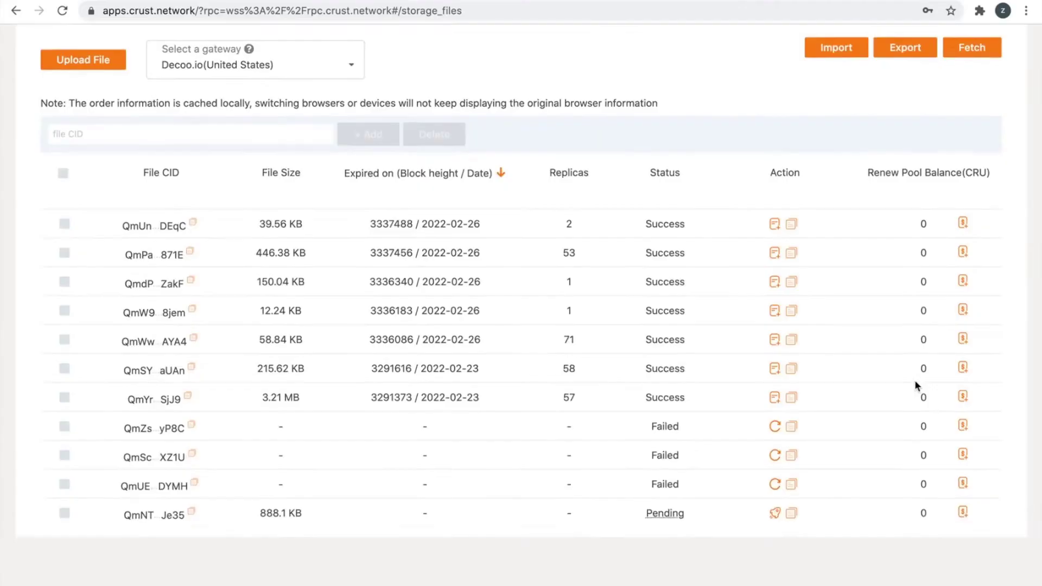
scroll(914, 380, "up", 2)
mouse_move(525, 60)
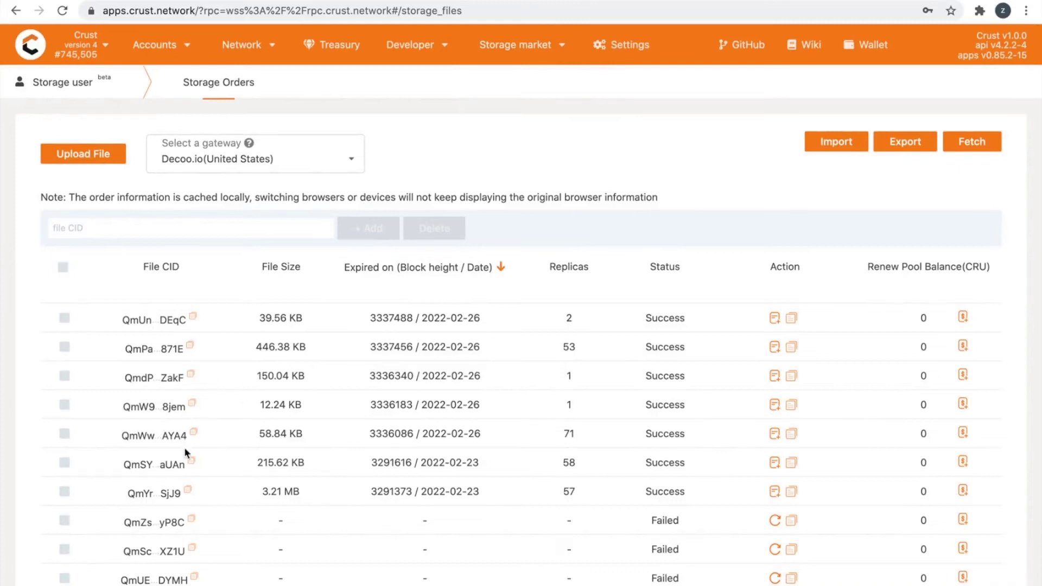
Step: Copy the 446.38 KB order's download link and load it in a new browser tab
left_click(793, 349)
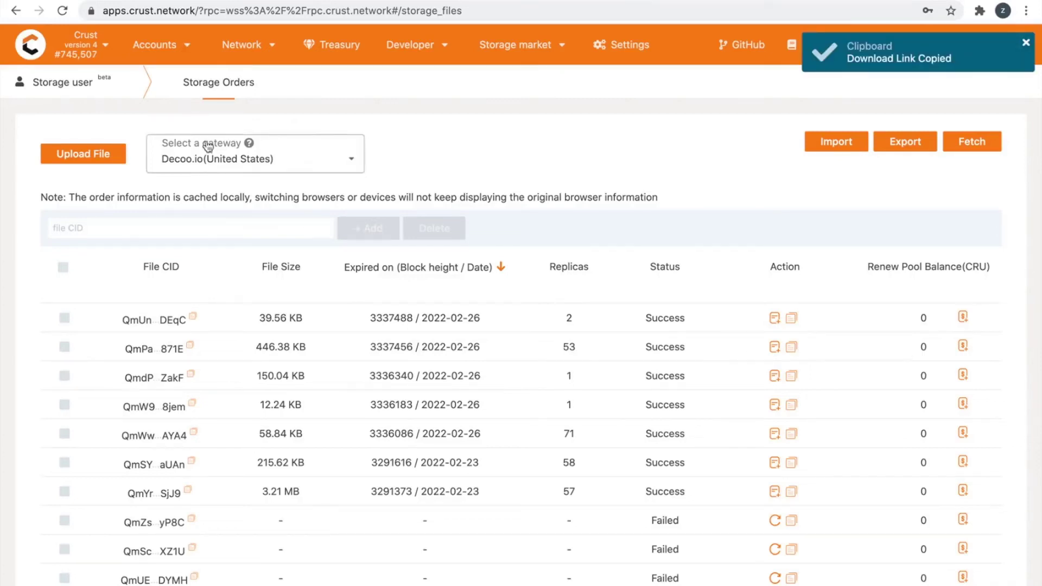
key("ctrl+t")
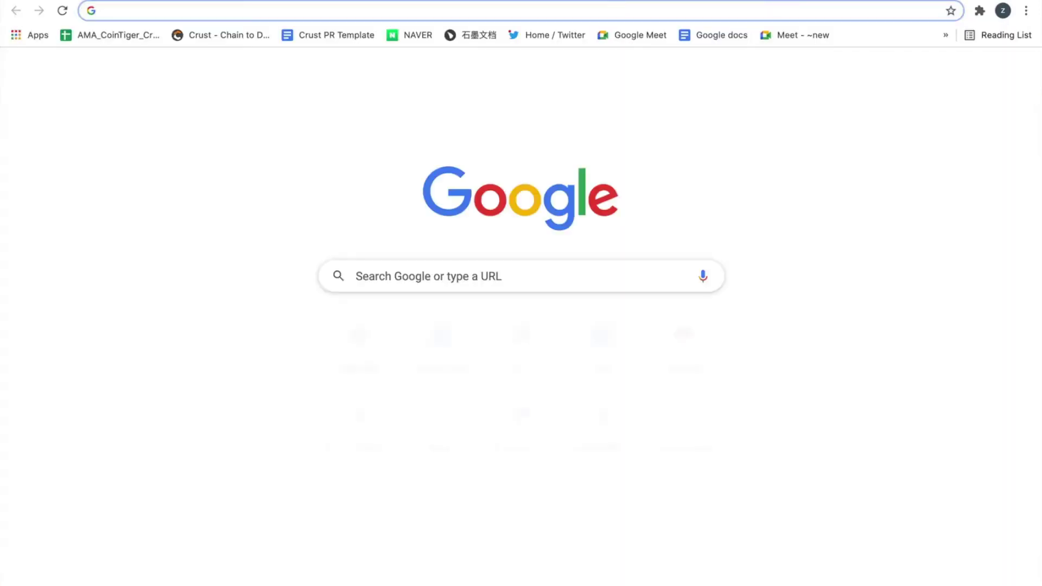
key("ctrl+v")
key("Return")
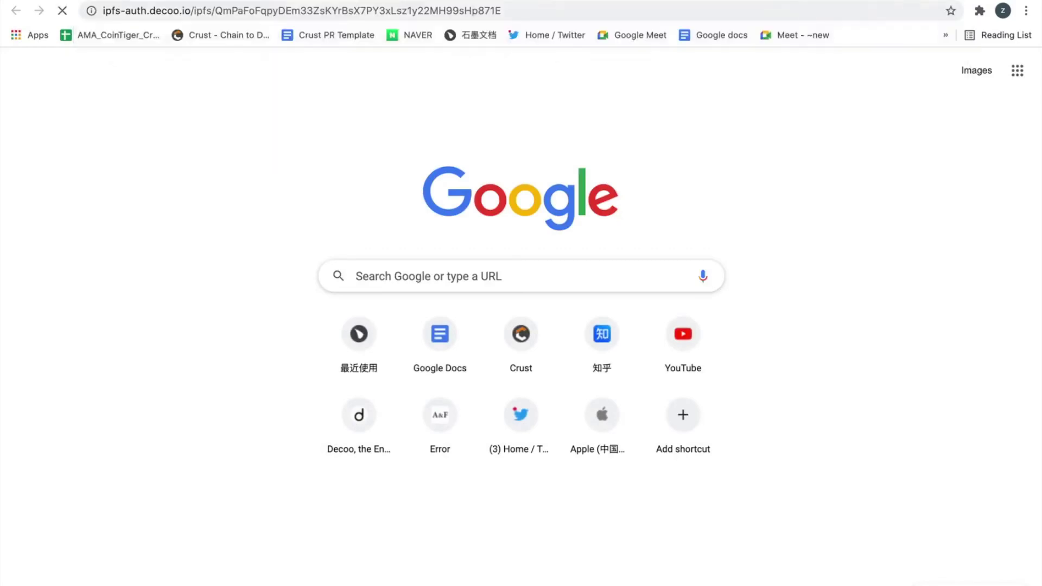